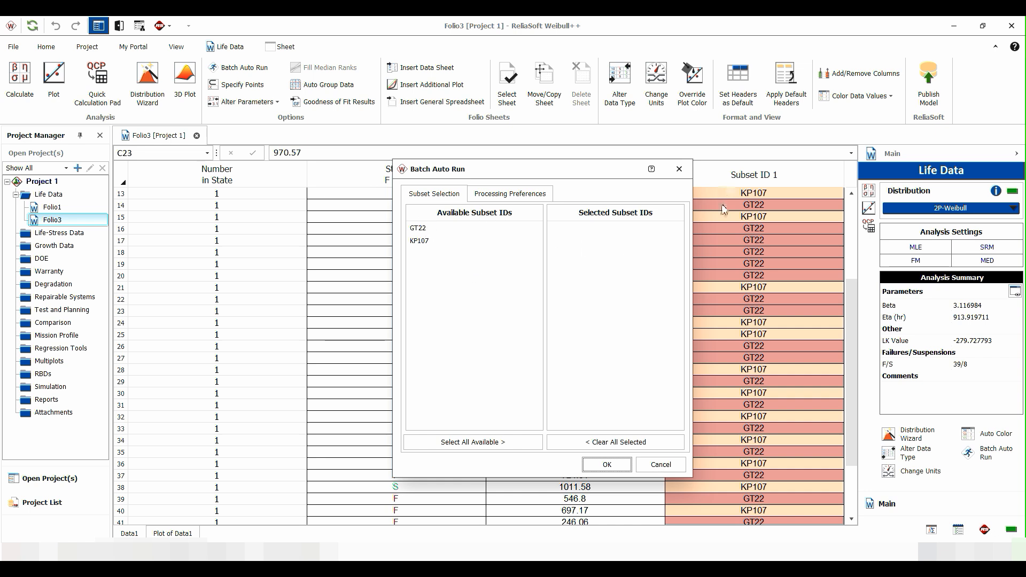
Run Batch Auto Run to extract subset IDs GT22 and KP107 into new calculated sheets containing only each subset's data points
click(492, 449)
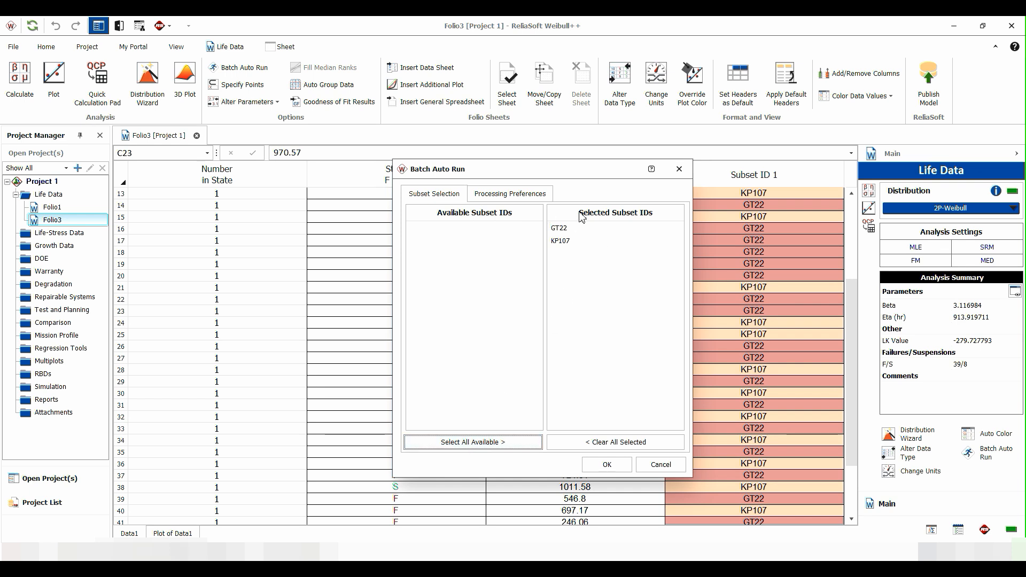
click(499, 195)
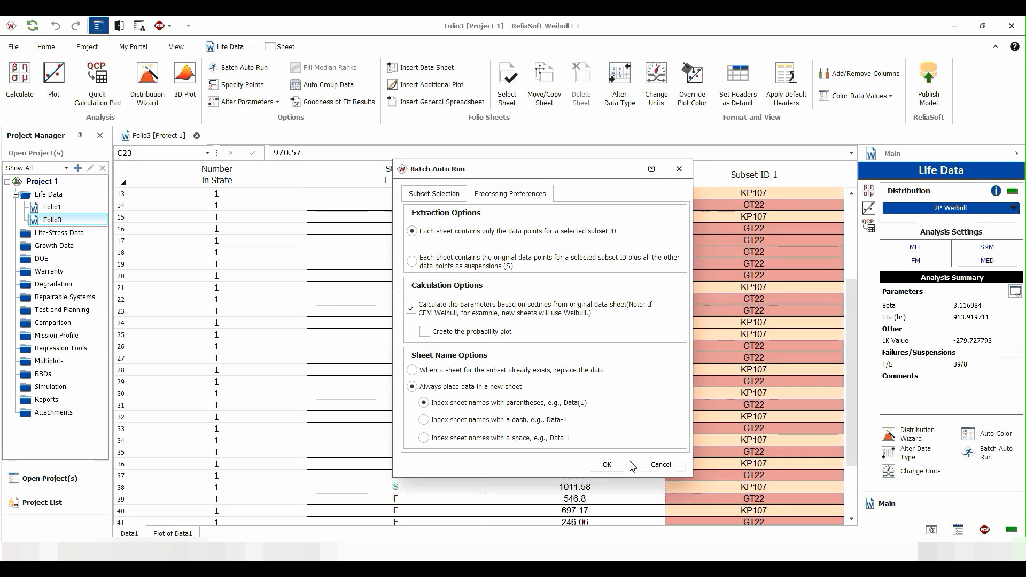
click(603, 465)
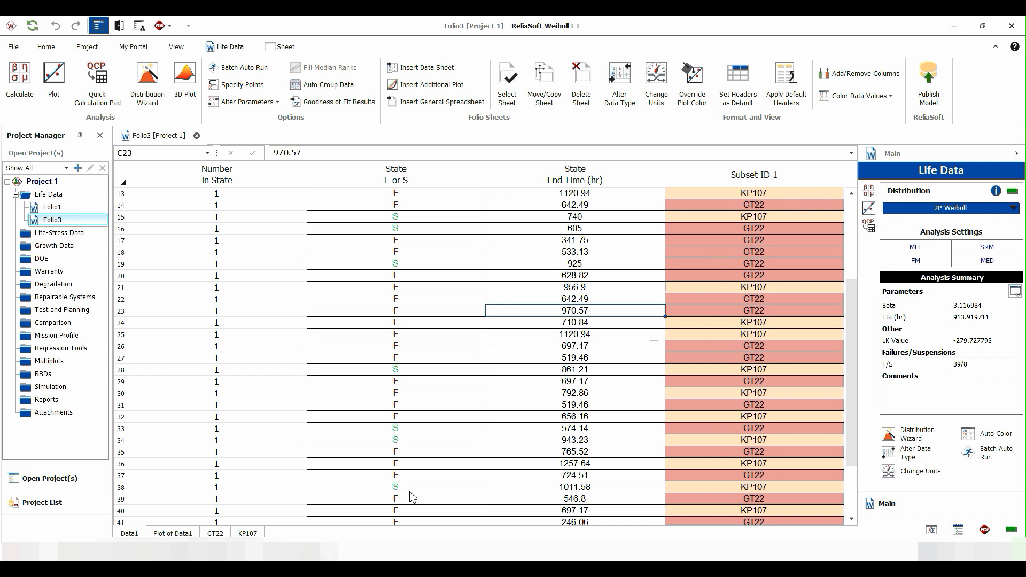
Insert an additional plot in Folio3 and set its data sheets to GT22 and KP107, leaving out Data1
right_click(292, 536)
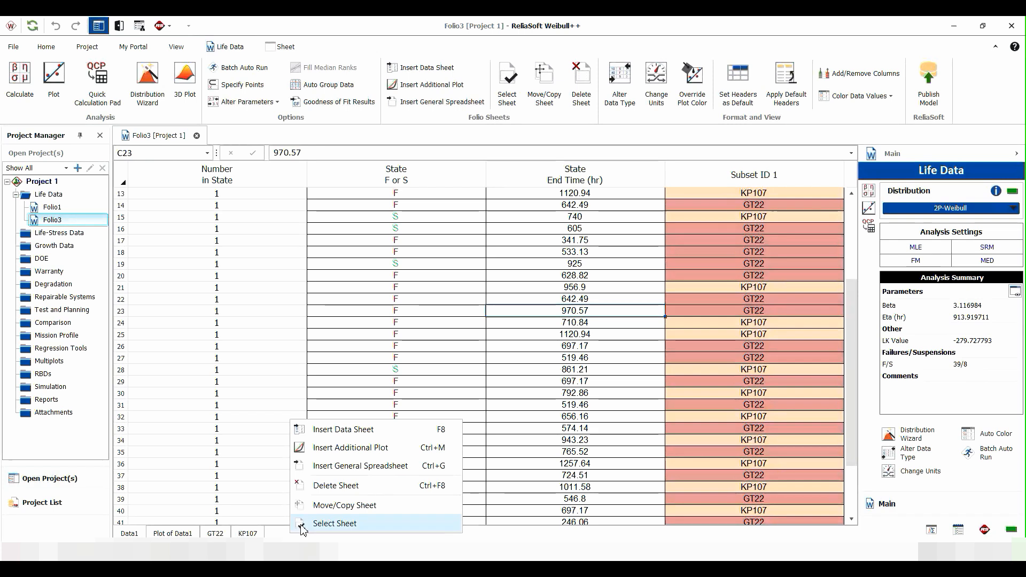
click(345, 451)
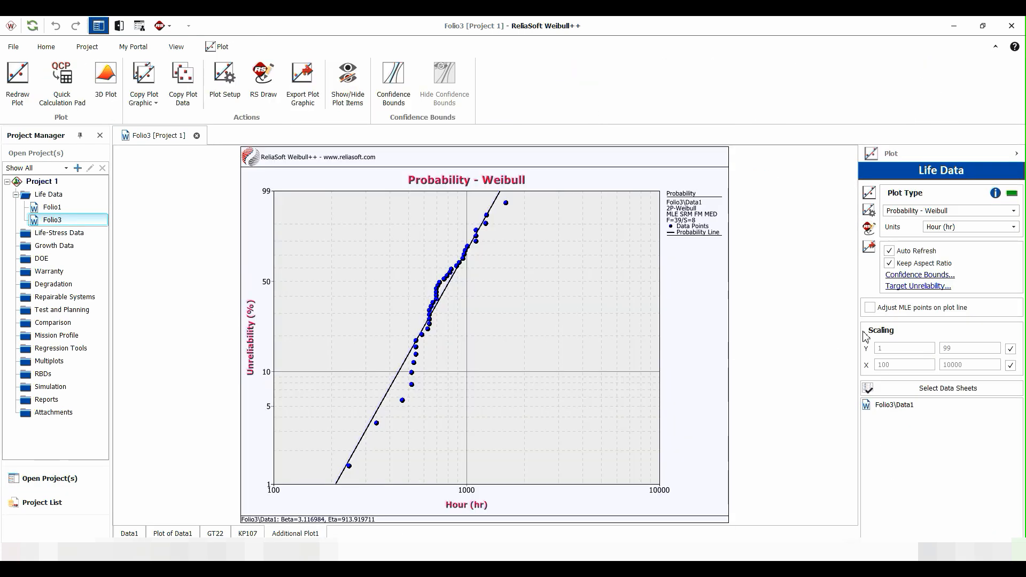
click(872, 391)
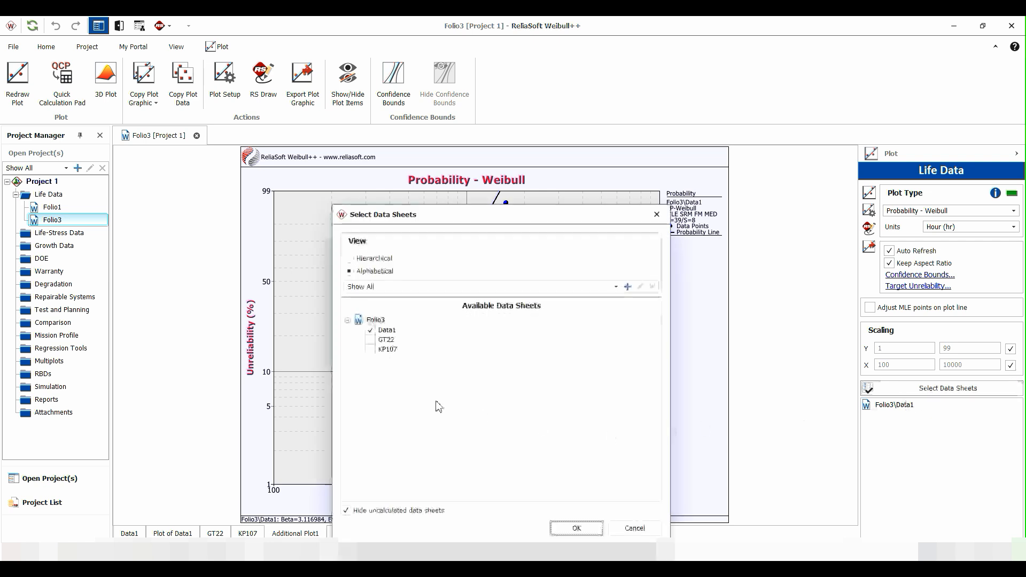
click(370, 339)
click(370, 349)
click(370, 330)
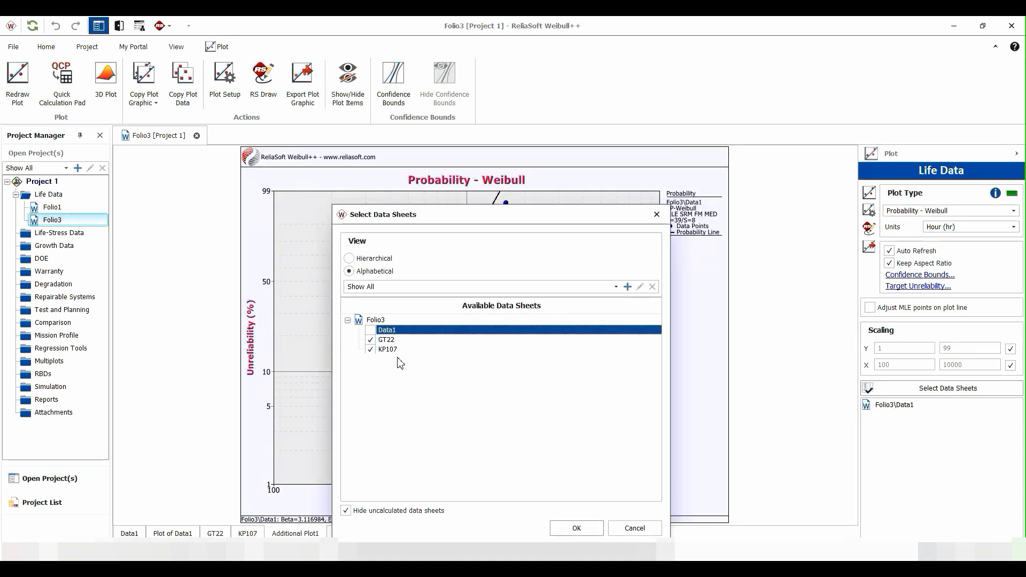
click(584, 530)
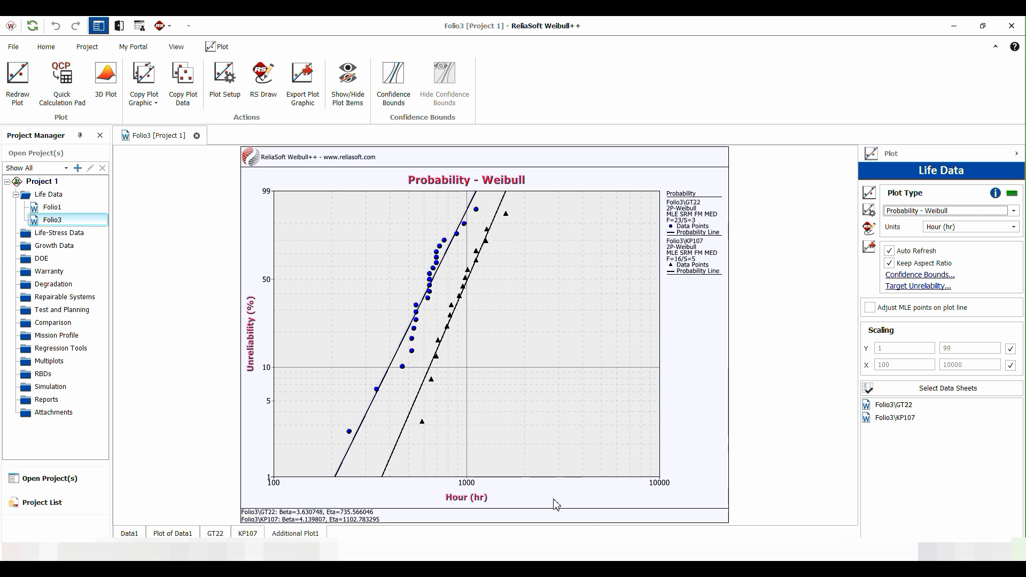
Change the GT22 and KP107 comparison plot's type to Reliability vs. Time
mouse_move(435, 282)
click(910, 214)
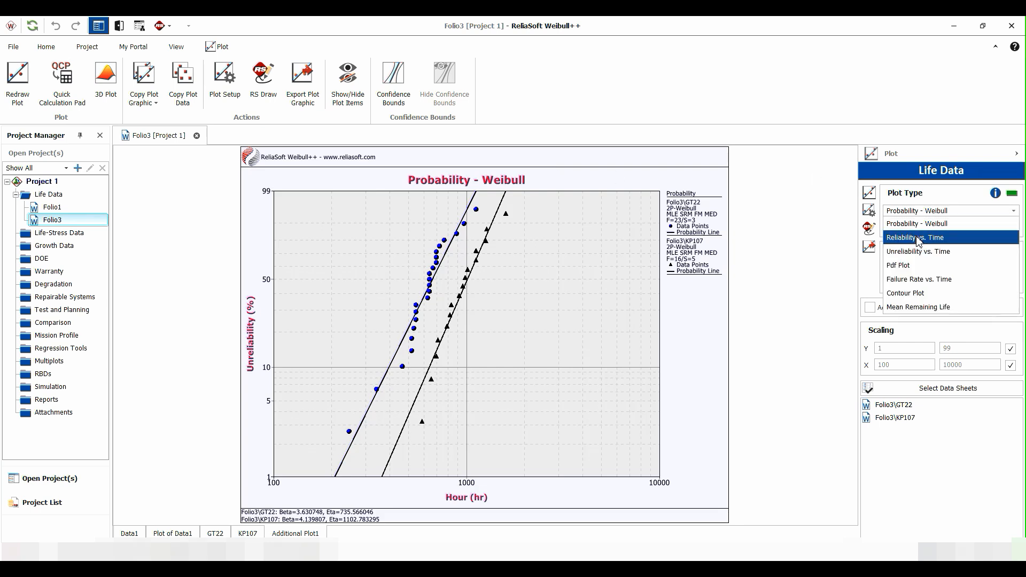
click(908, 238)
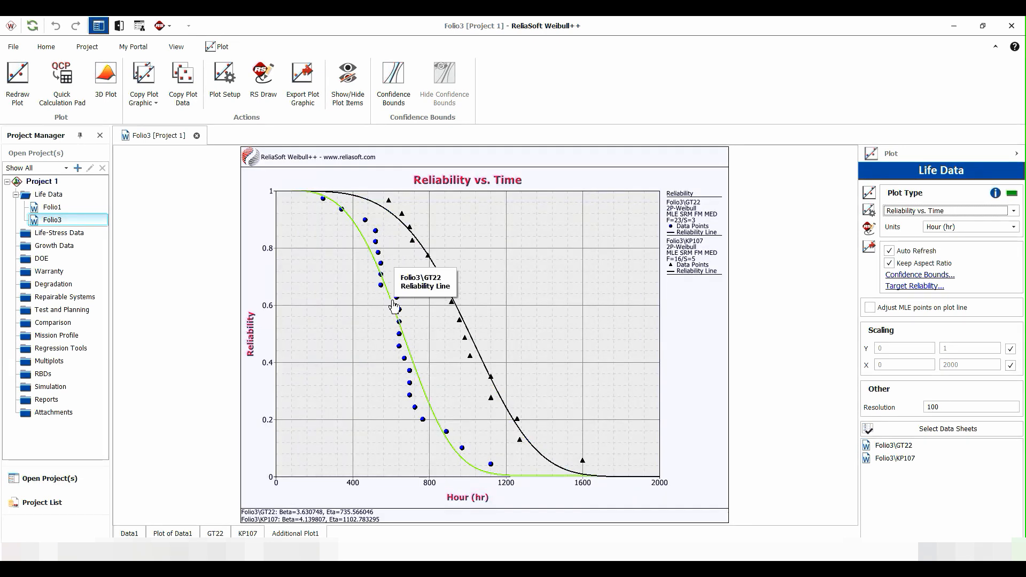
Add a ReliaSoft Workbook under Reports, based on the saved user spreadsheet template Report_paragone dati.rst
click(47, 400)
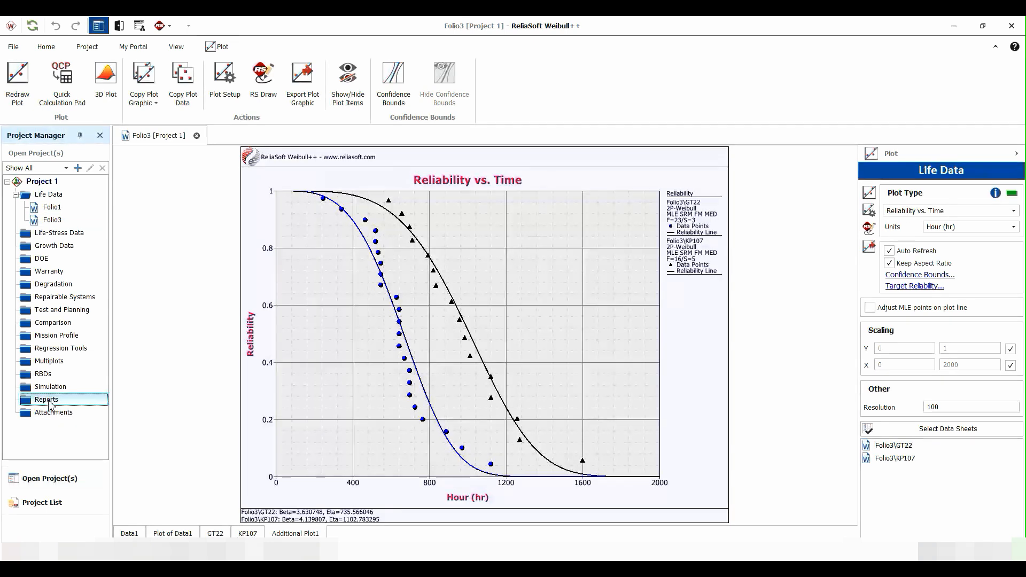
right_click(47, 400)
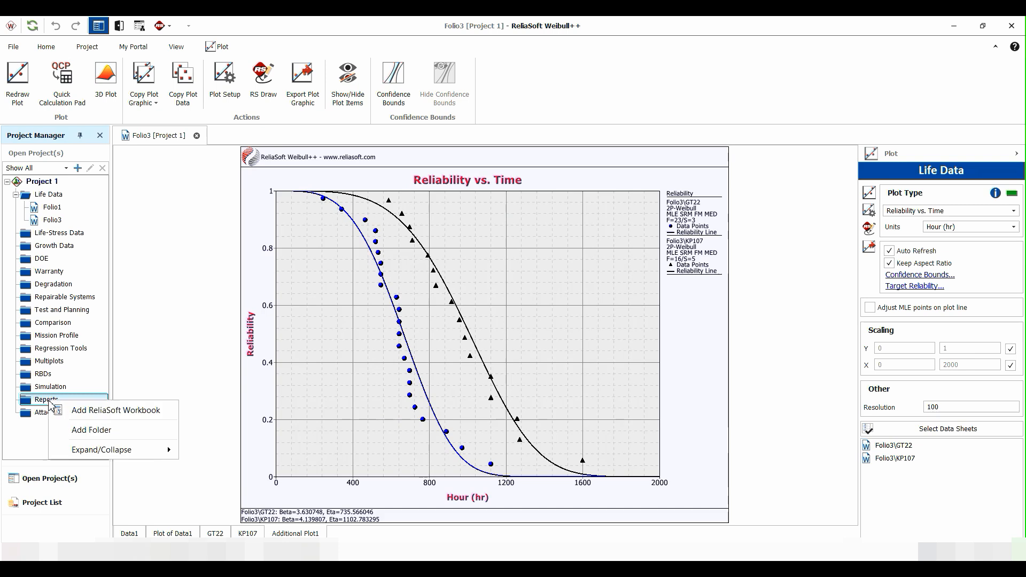
click(112, 411)
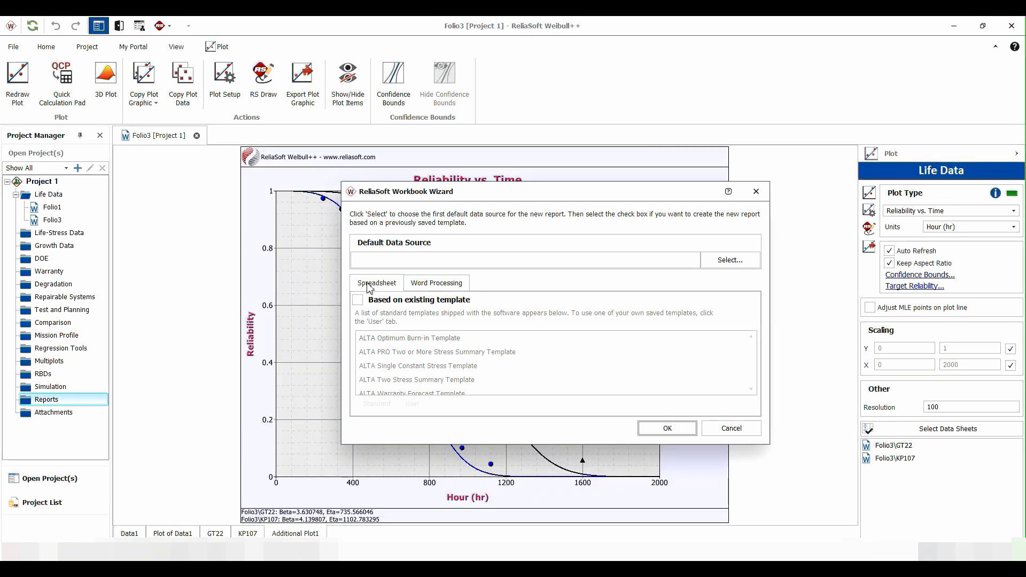
click(435, 285)
click(377, 283)
click(359, 300)
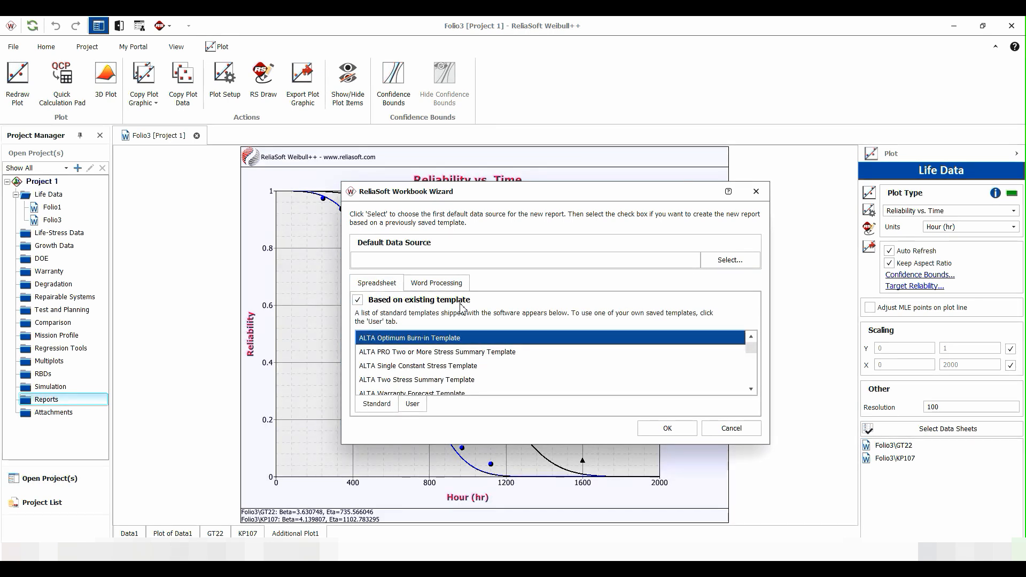
mouse_move(753, 351)
mouse_down()
mouse_move(755, 382)
mouse_move(750, 354)
mouse_move(753, 372)
mouse_up()
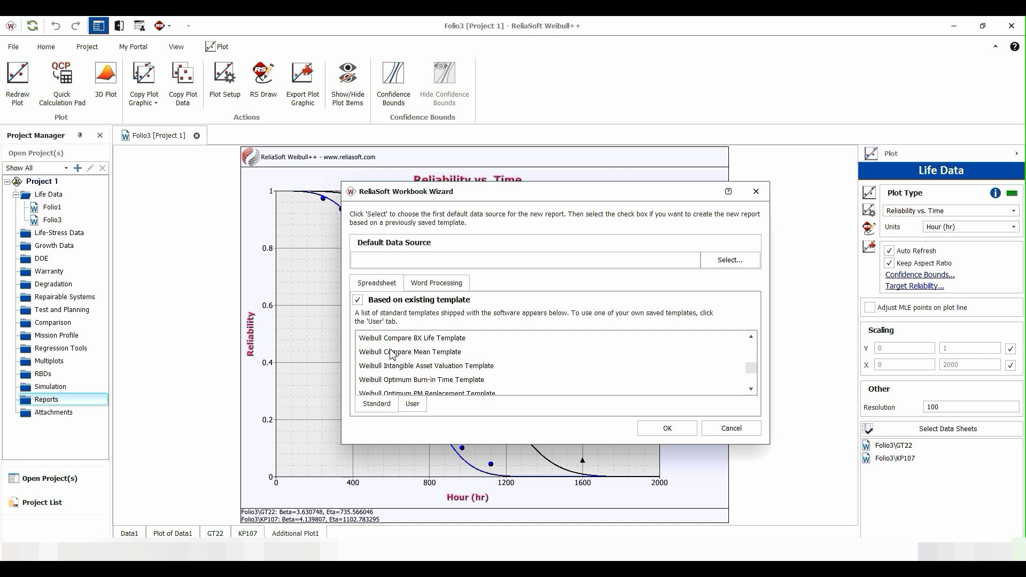
click(414, 405)
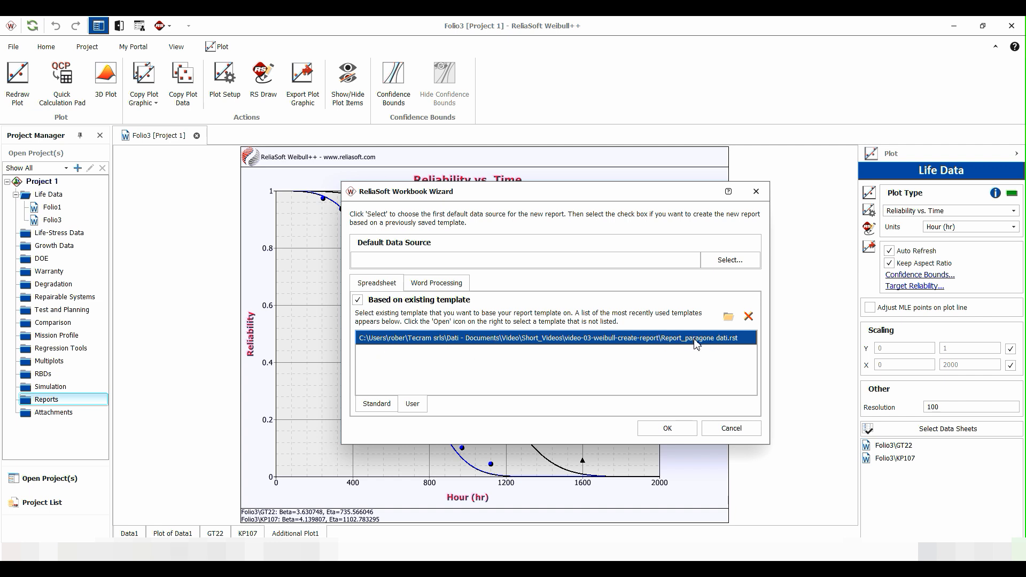
click(669, 429)
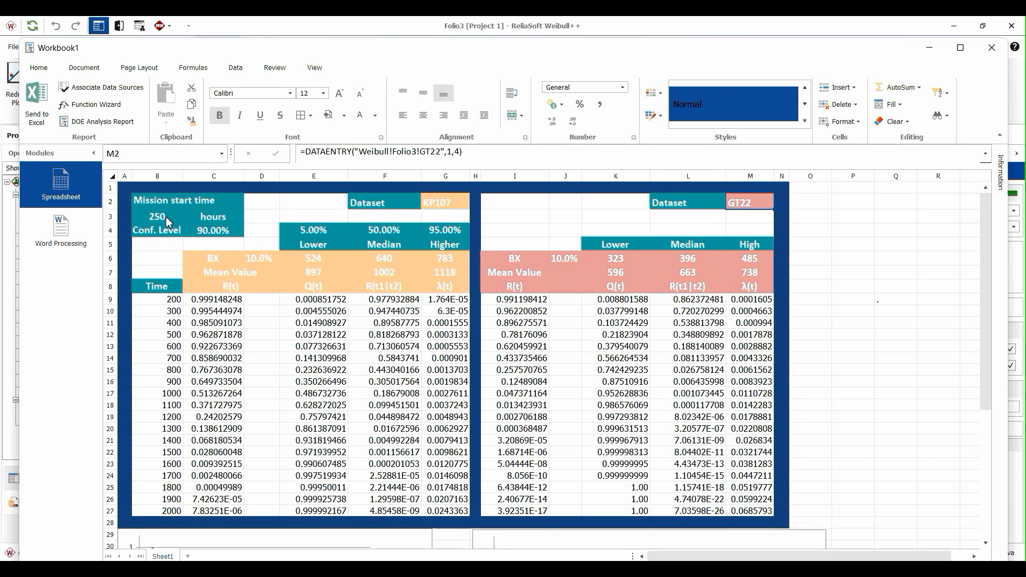
Set the report's confidence level to 80% and the BX percentage in the KP107 block to 5%
click(215, 234)
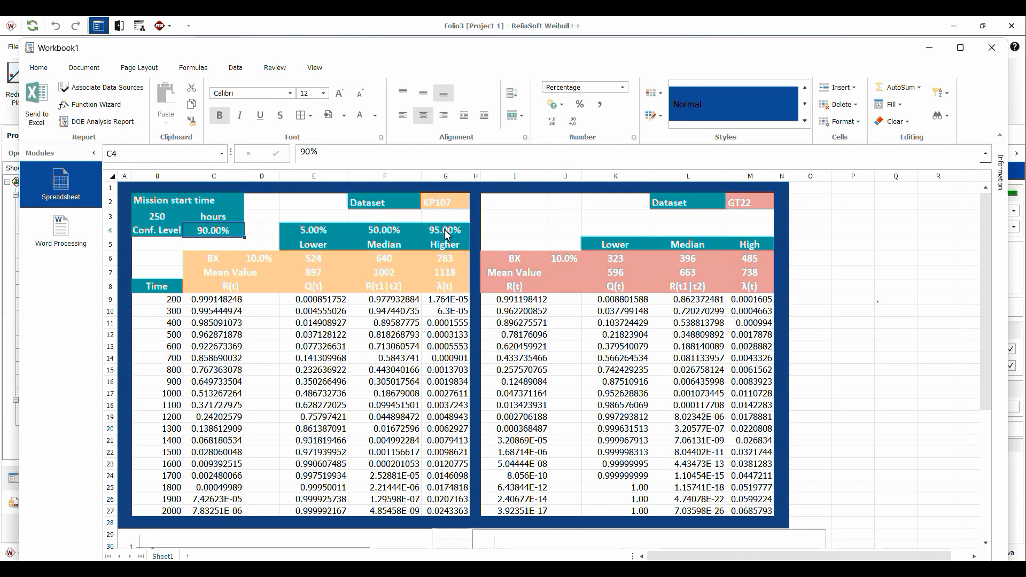
text(80)
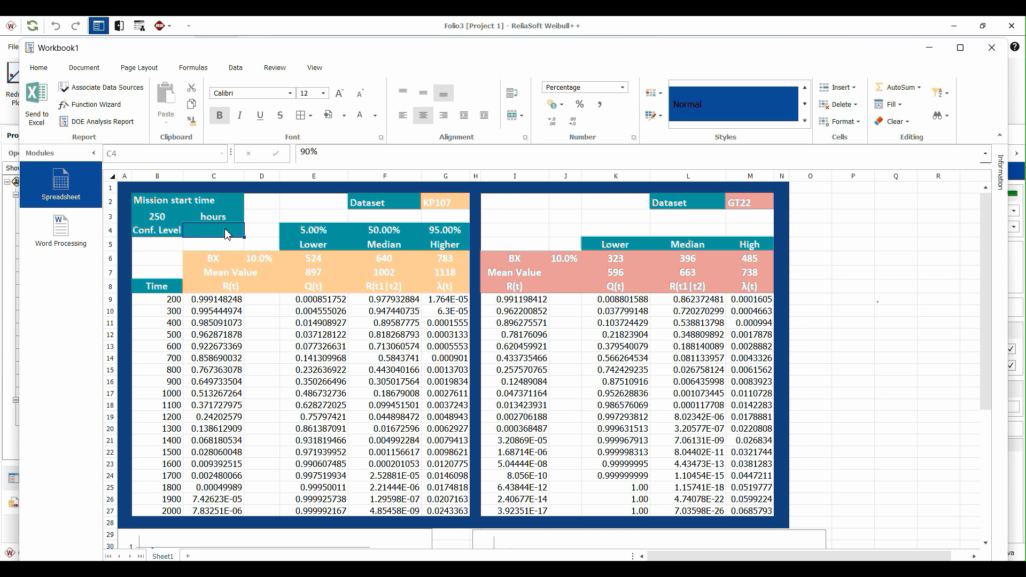
key(Return)
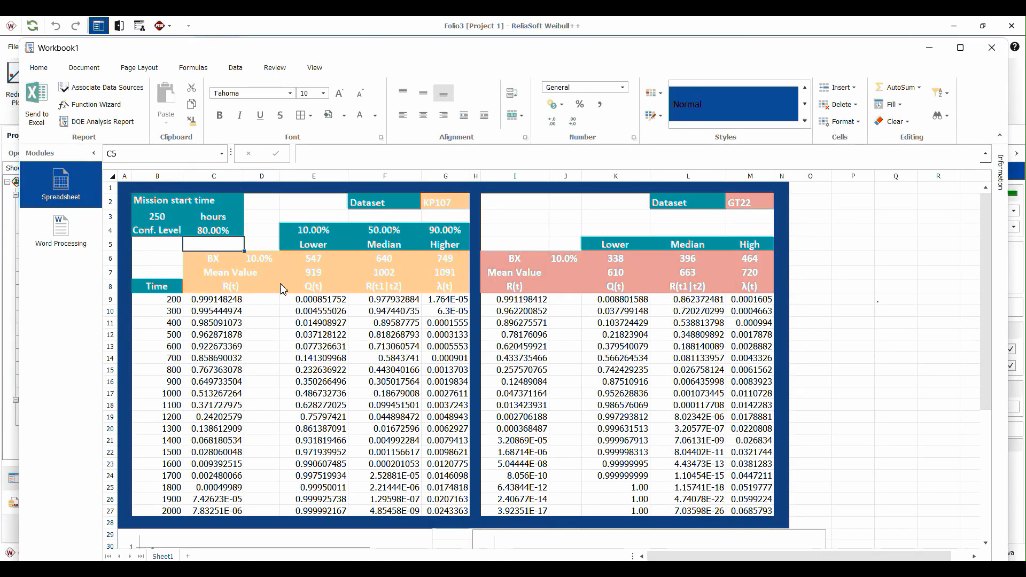
click(257, 264)
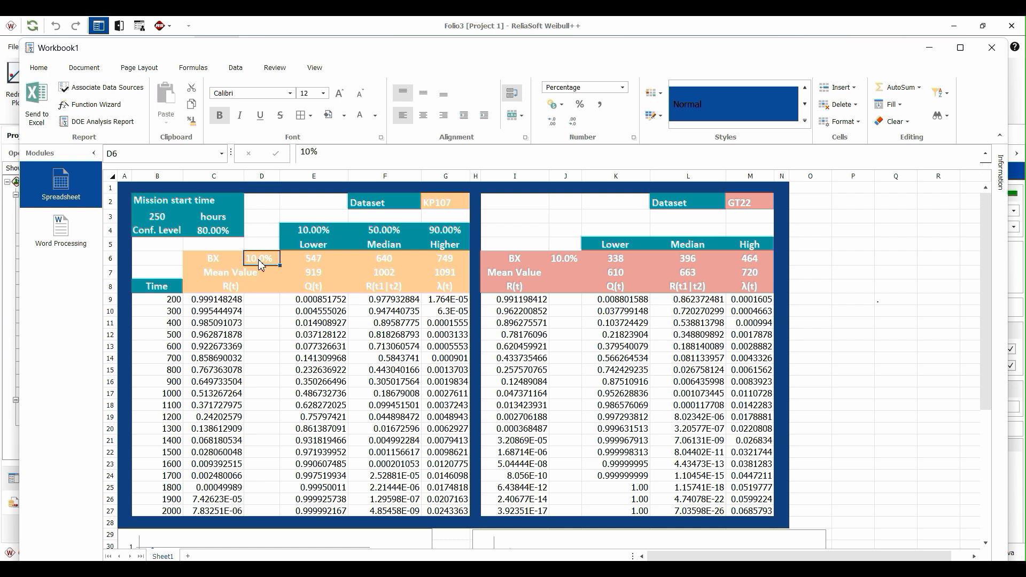
text(5)
key(Return)
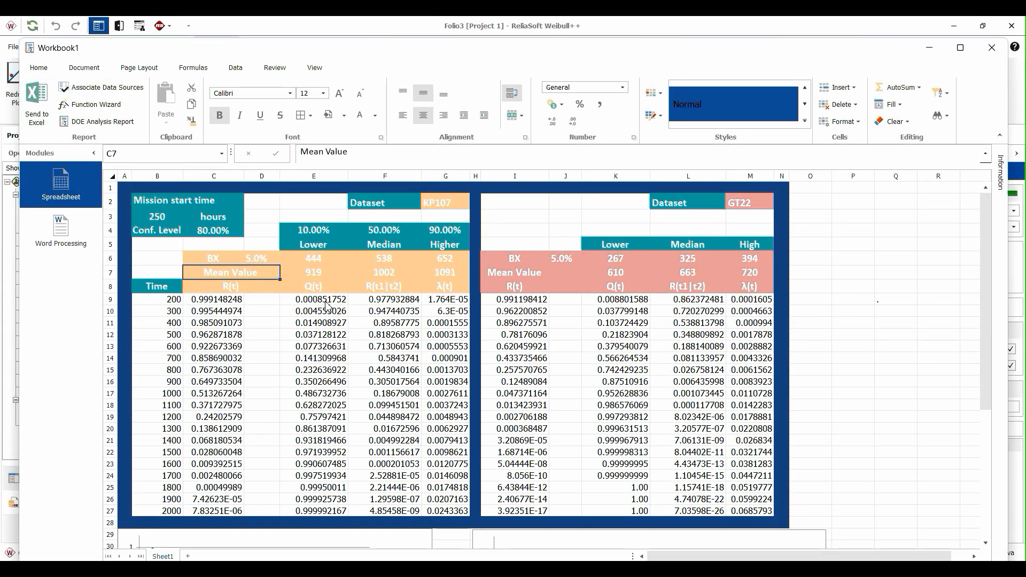
Examine the KP107 reliability formula at 200 hours, the failure rate formula at 300 hours, and the workbook's template-saving options
click(229, 303)
click(438, 312)
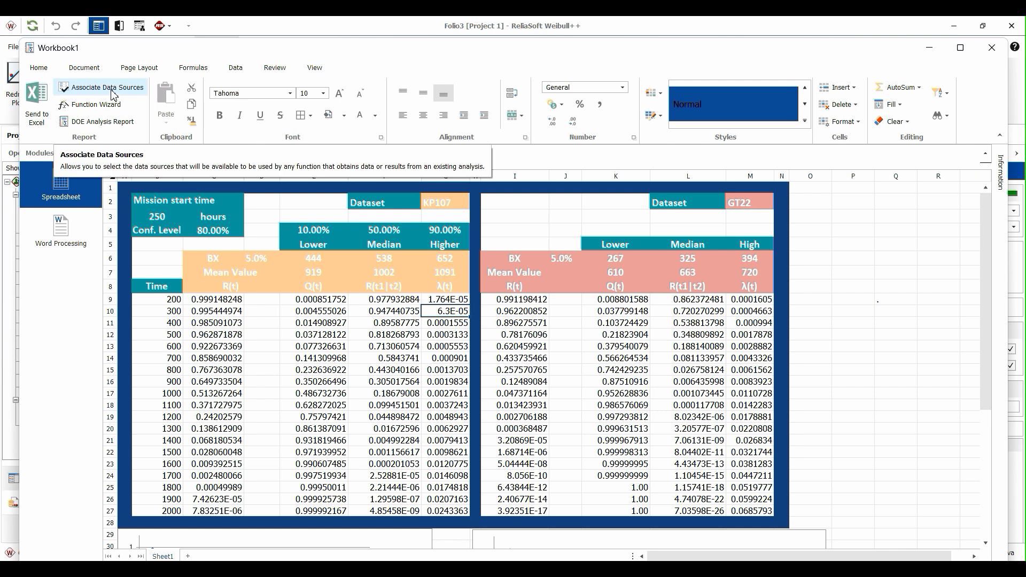
click(85, 68)
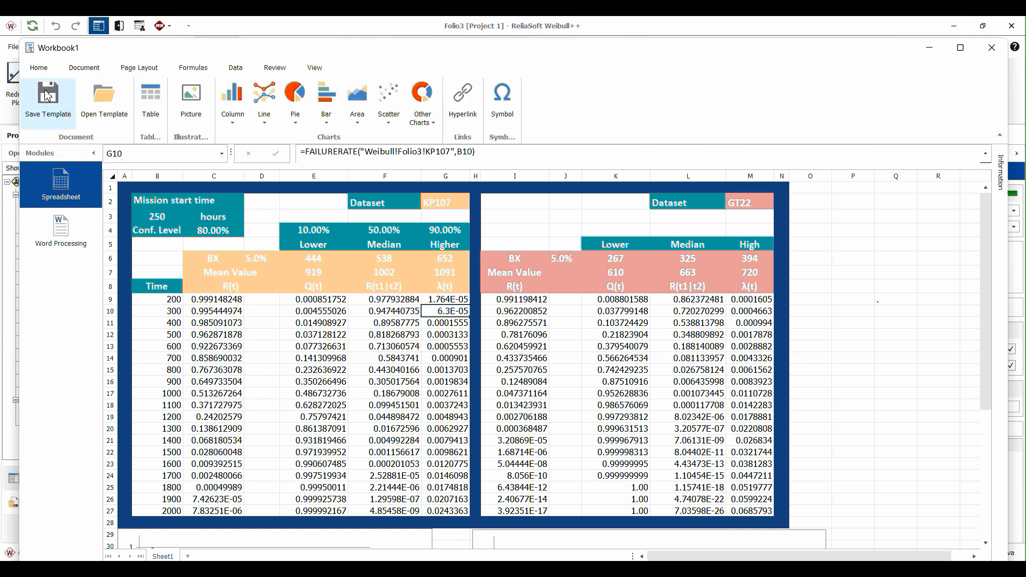